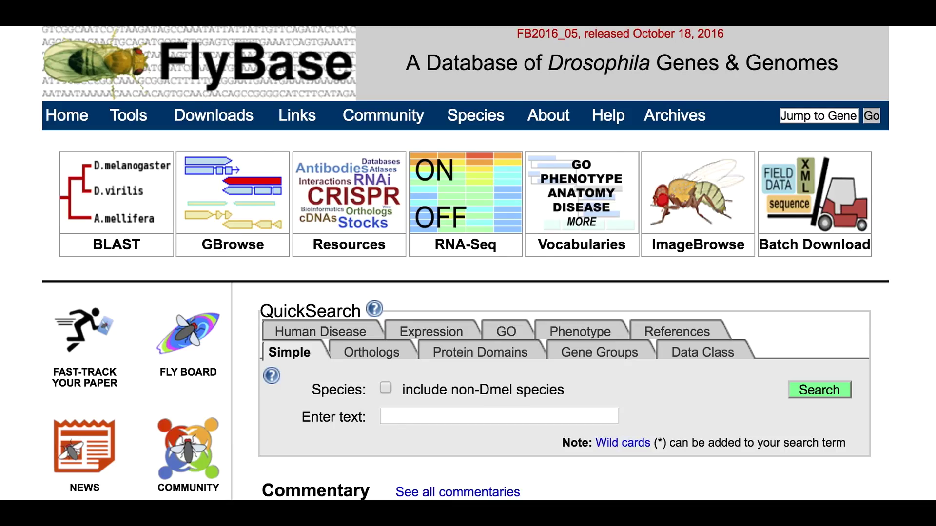
# Jump to the lemming A gene report and scroll down to its Gene Ontology section
pyautogui.click(830, 115)
pyautogui.write('lemming A')
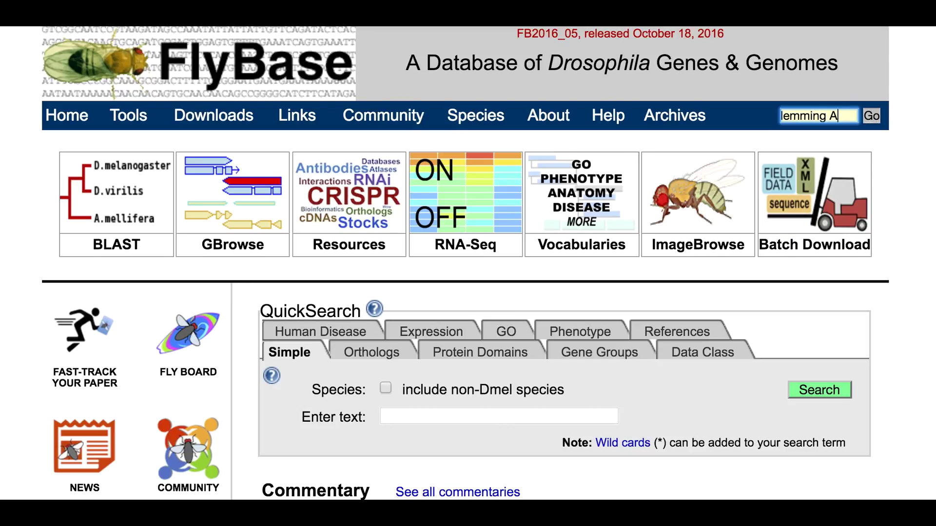
pyautogui.click(870, 116)
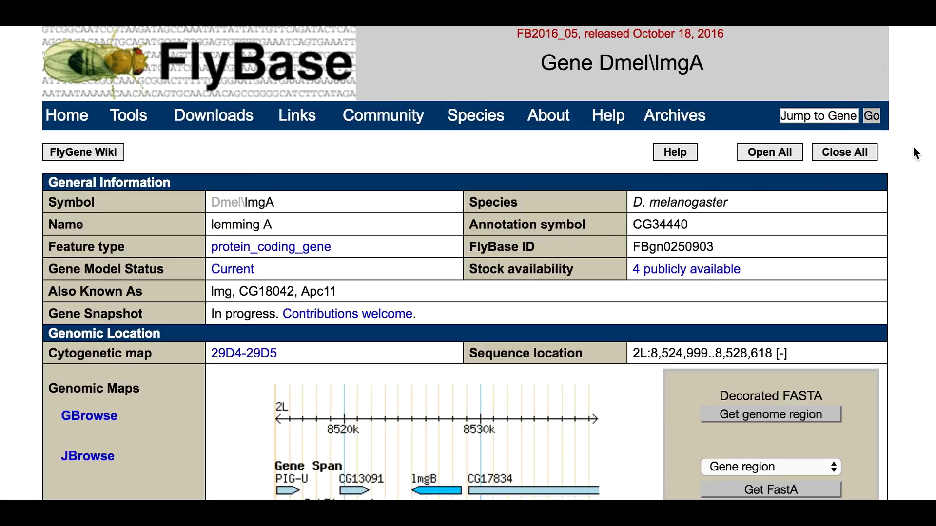
pyautogui.scroll(-10, 913, 146)
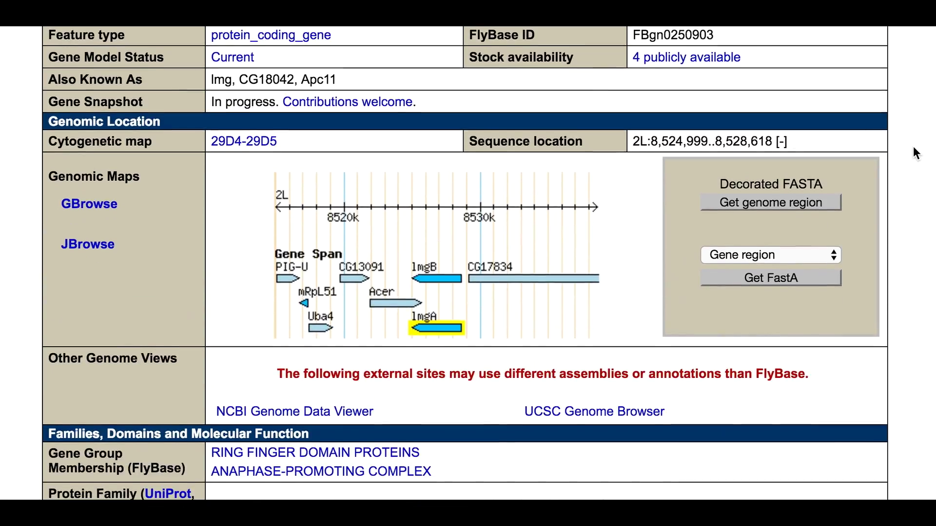
pyautogui.scroll(-5, 914, 148)
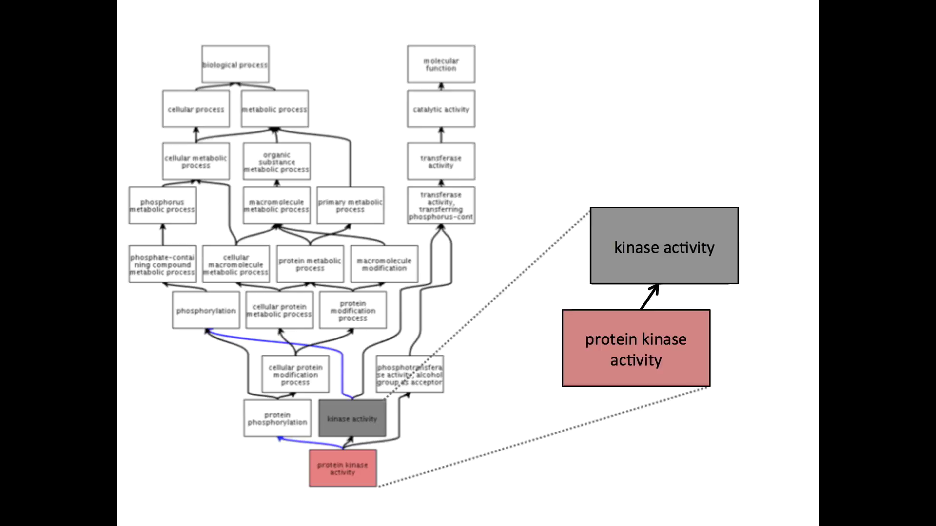
# Advance from the kinase activity GO graph slide to the next slide
pyautogui.press('Right')
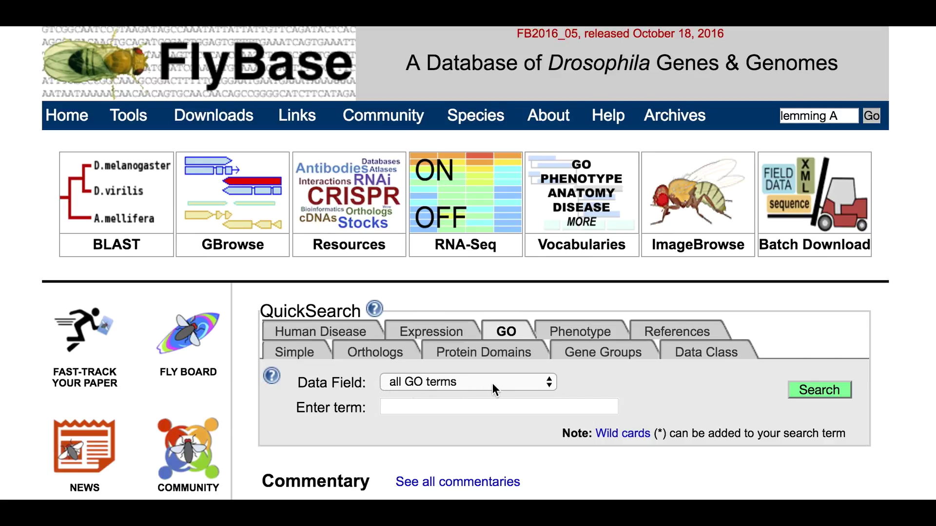
# Search biological process GO terms for 'proteaso', choosing proteasomal protein catabolic process
pyautogui.click(549, 386)
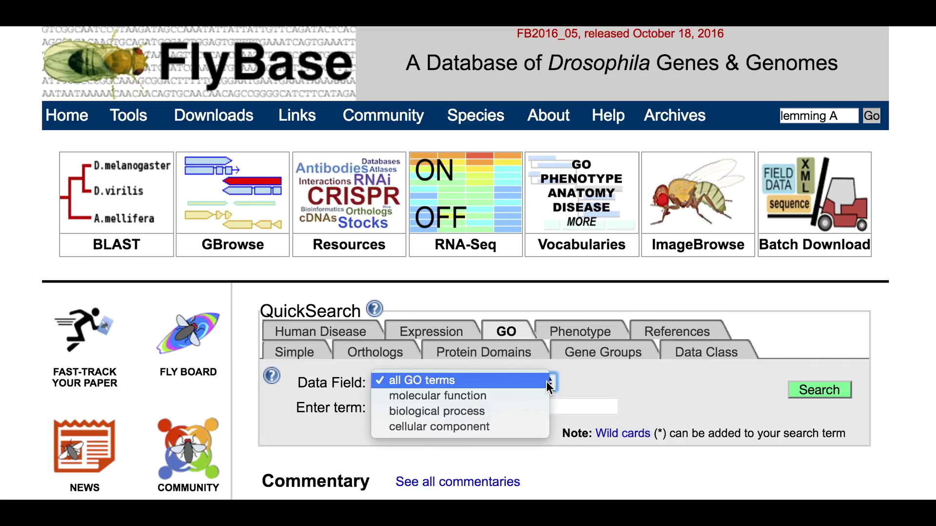
pyautogui.click(550, 387)
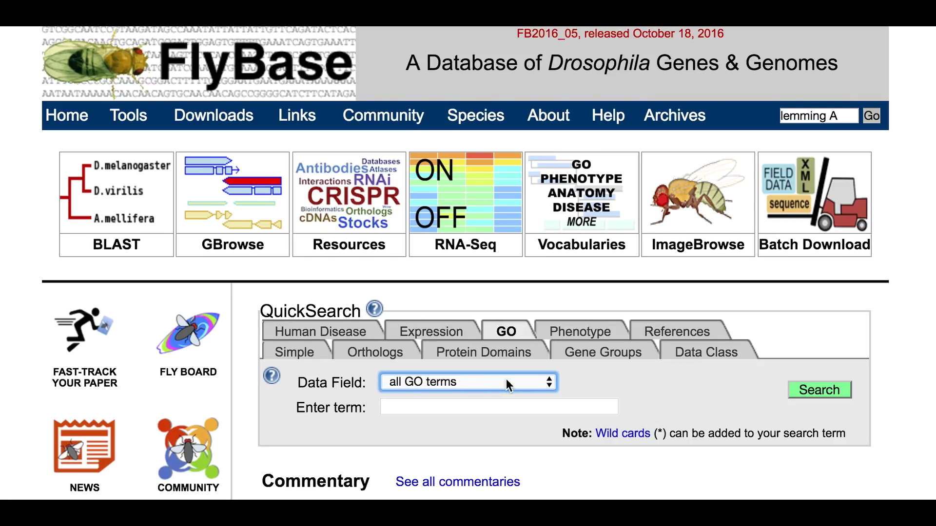
pyautogui.click(550, 387)
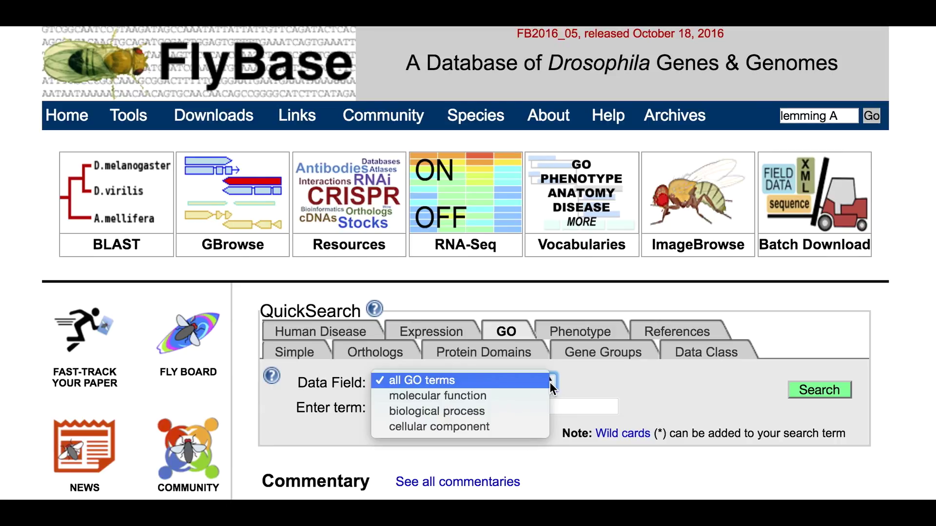
pyautogui.click(542, 412)
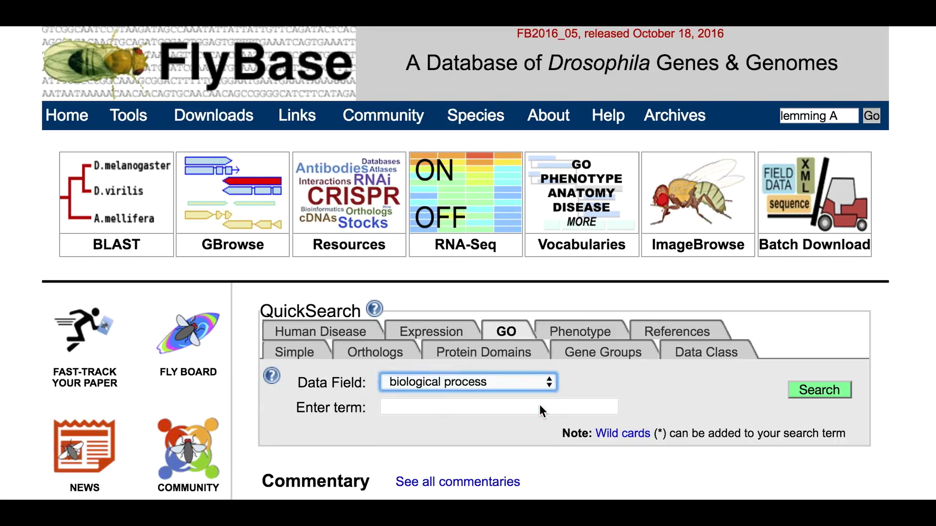
pyautogui.click(540, 407)
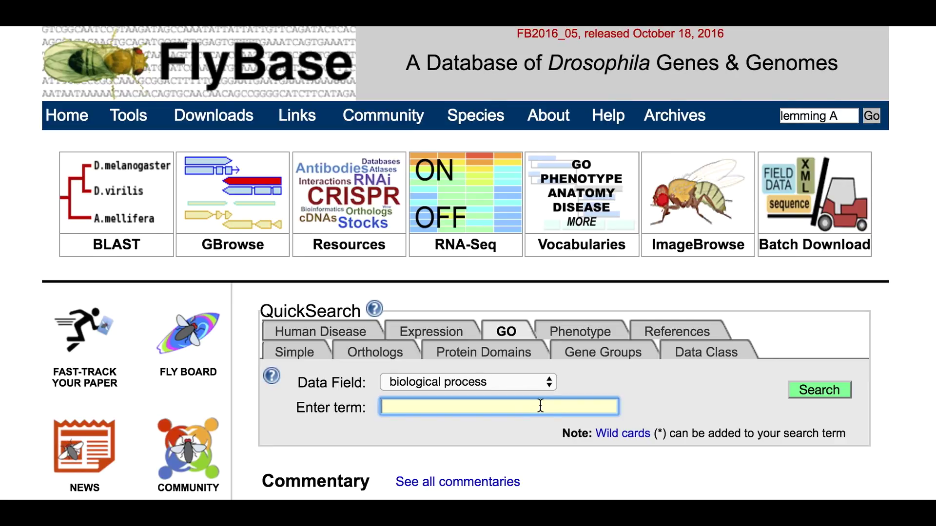
pyautogui.write('proteaso')
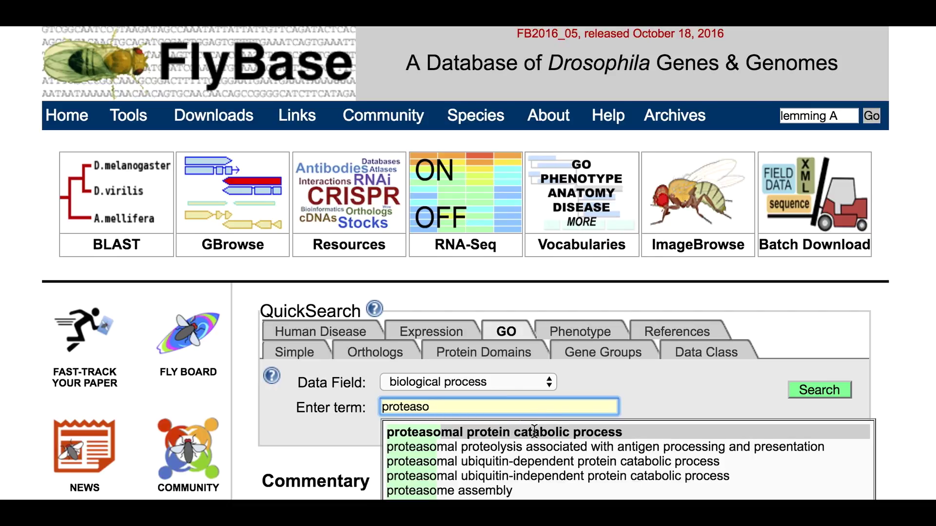
pyautogui.click(534, 431)
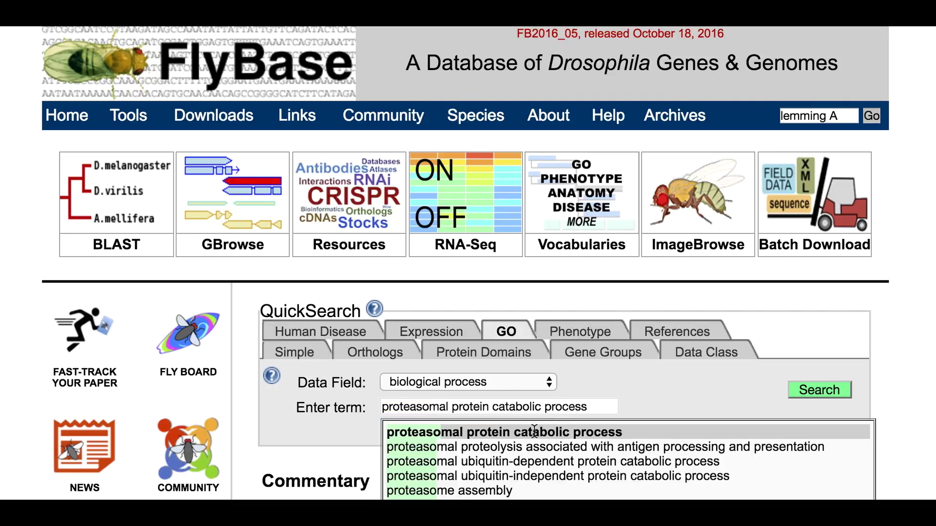
pyautogui.click(812, 390)
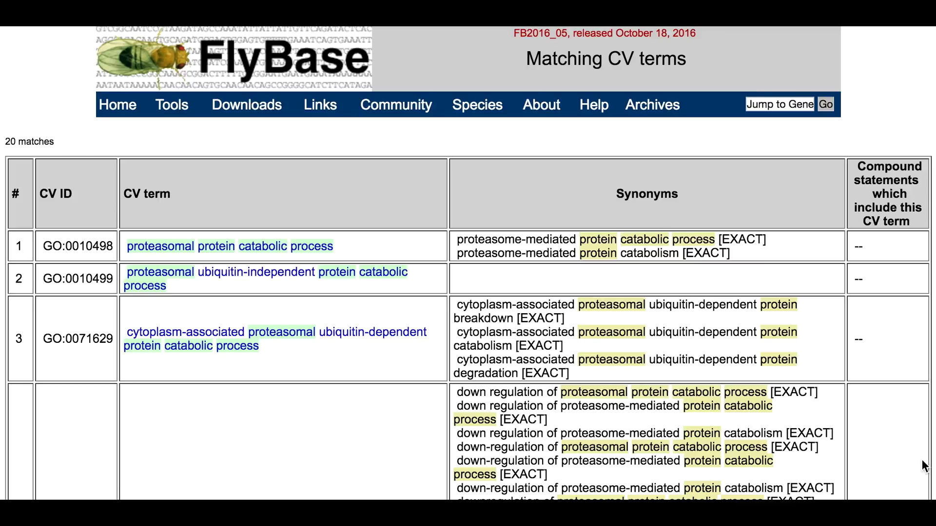
# Open the proteasomal protein catabolic process link in row 1 of the matching terms
pyautogui.scroll(-3, 922, 461)
pyautogui.scroll(-2, 922, 460)
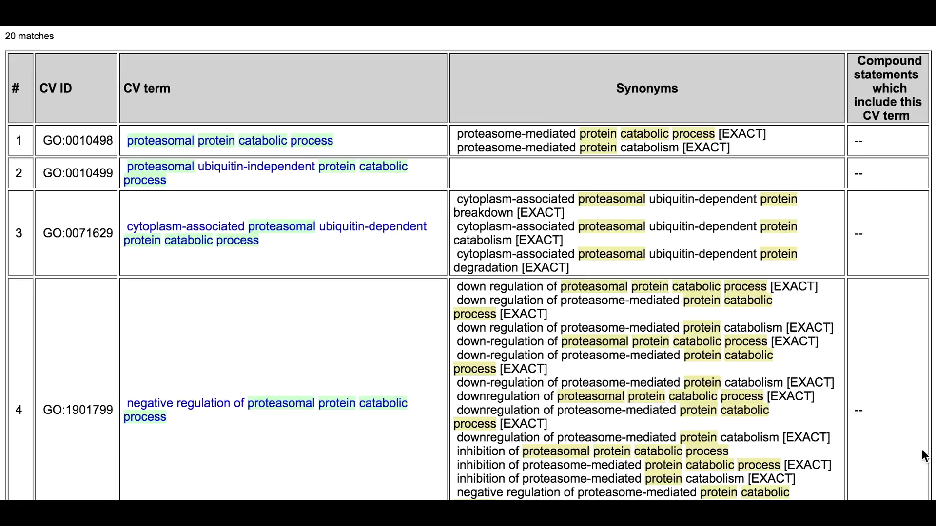
pyautogui.click(162, 141)
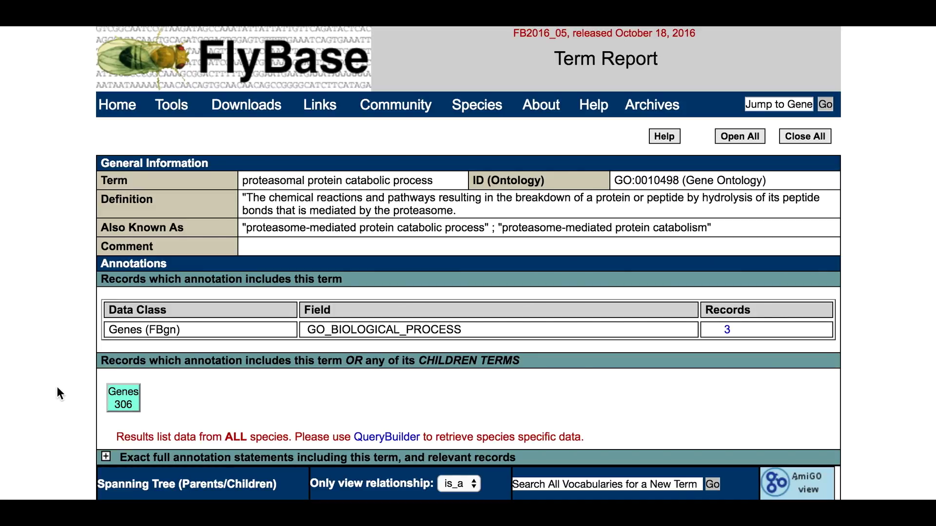
pyautogui.scroll(-6, 57, 387)
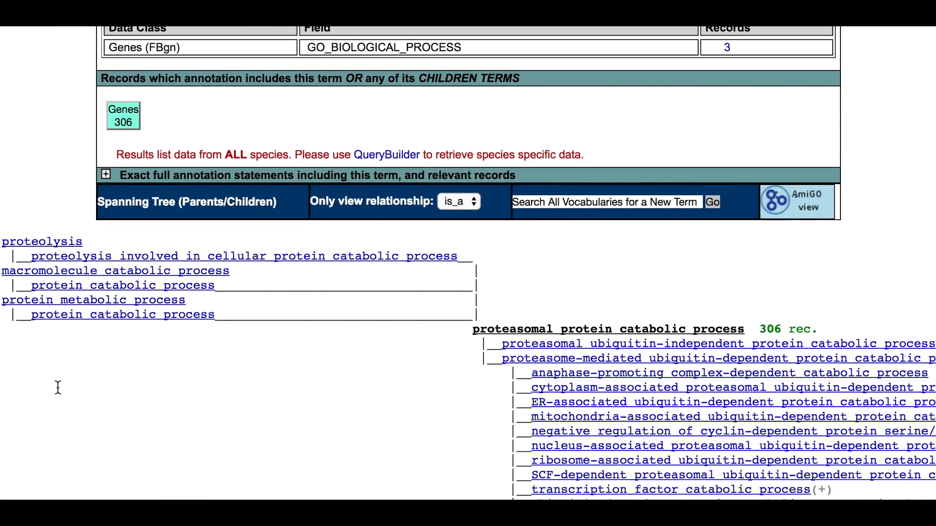
pyautogui.scroll(-3, 58, 387)
pyautogui.scroll(-1, 57, 387)
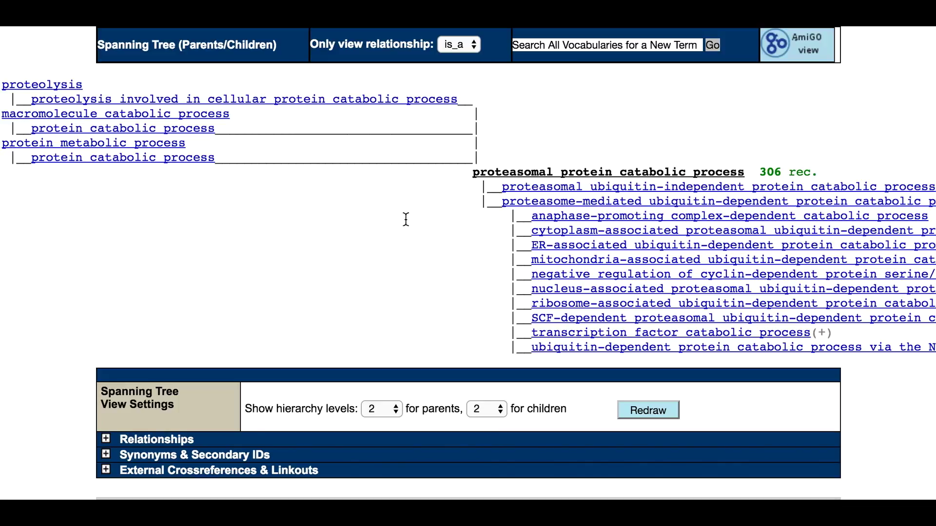
pyautogui.click(548, 222)
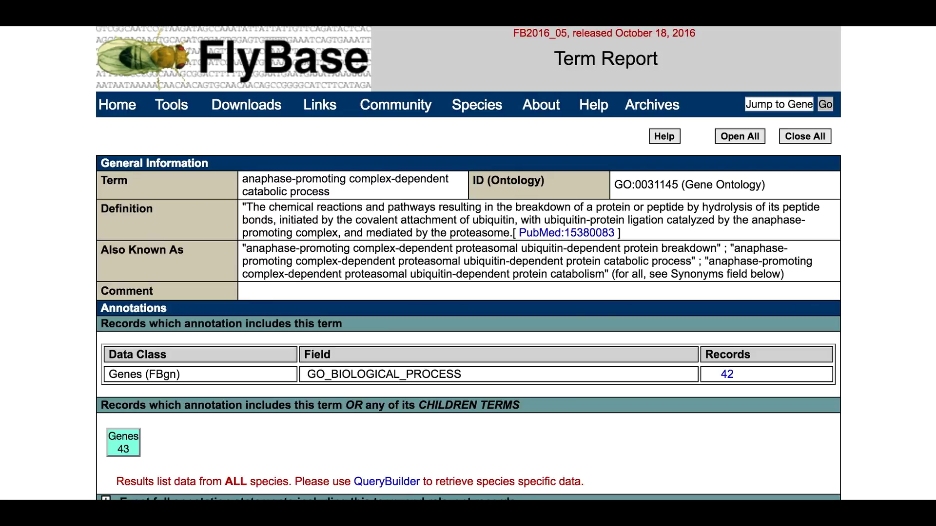
pyautogui.hotkey('alt', 'Left')
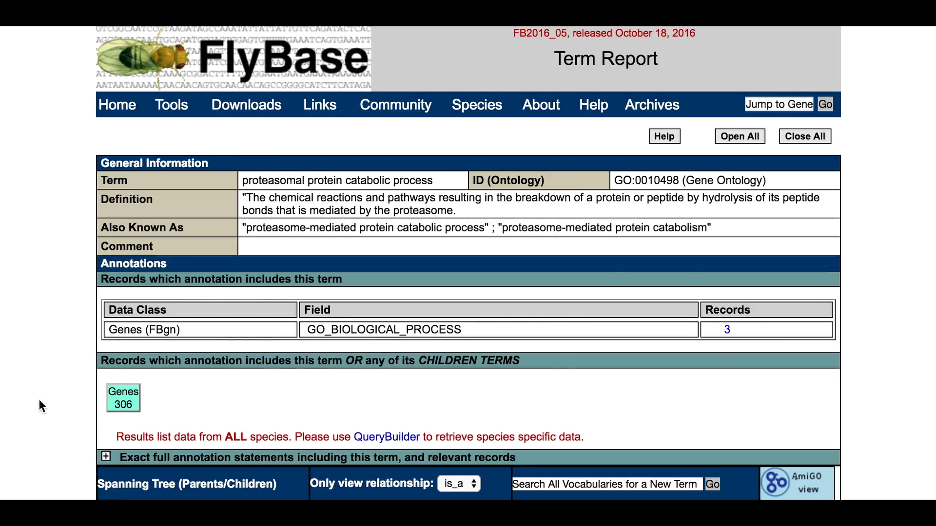
# List all 306 annotated genes, send them to a new QueryBuilder session, and show the 158 Dmel genes
pyautogui.click(136, 410)
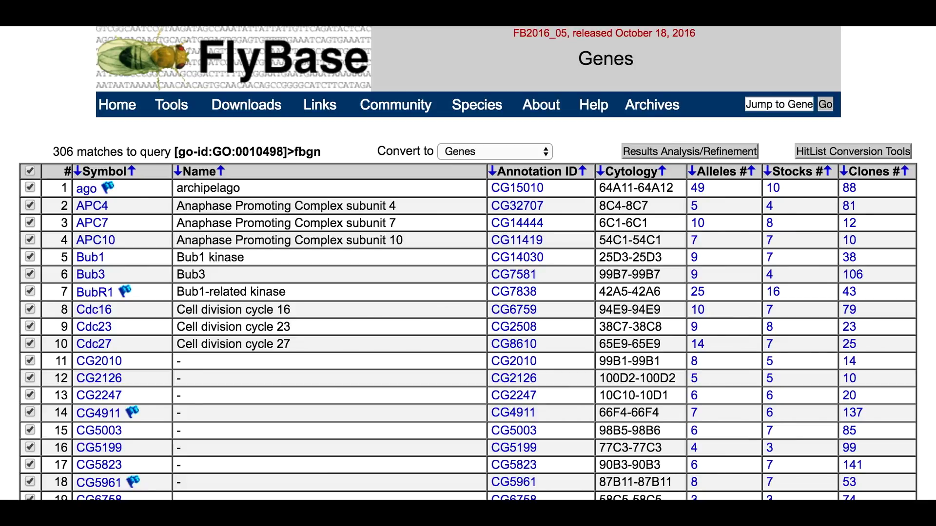
pyautogui.click(907, 152)
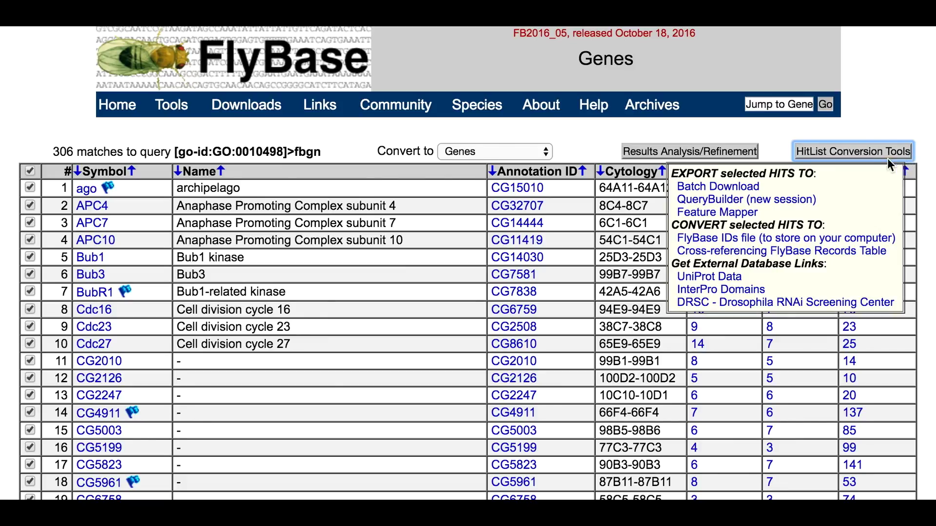
pyautogui.click(805, 199)
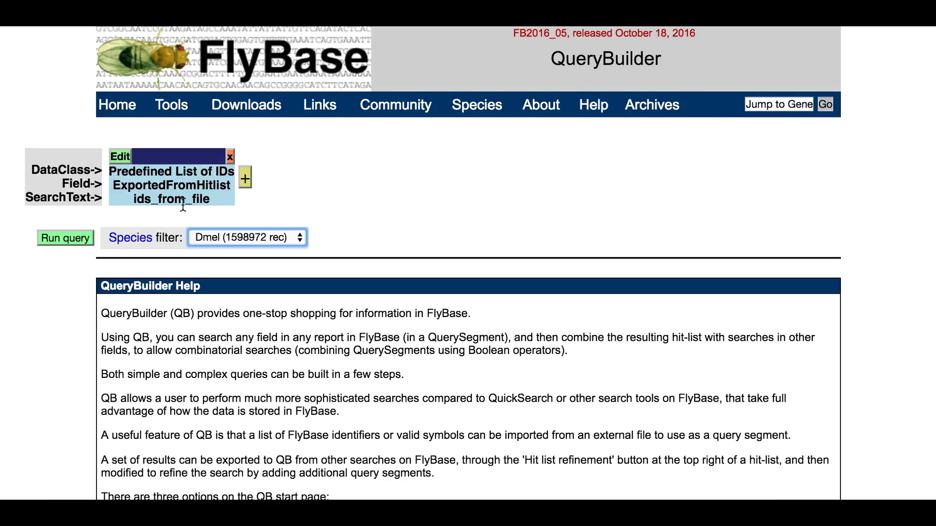
pyautogui.click(81, 236)
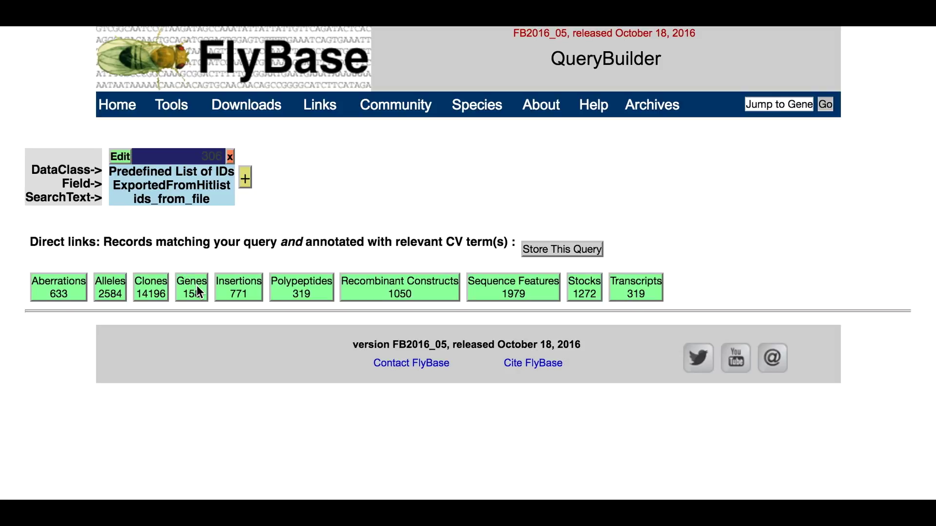
pyautogui.click(202, 292)
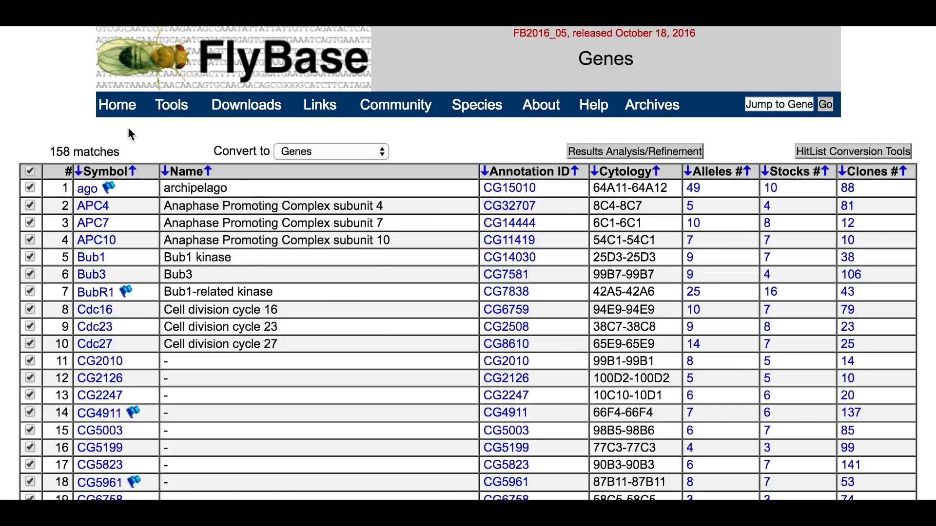
# Show cellular-component GO frequencies, list the 43 SCF ubiquitin ligase complex genes, and open ago
pyautogui.click(577, 152)
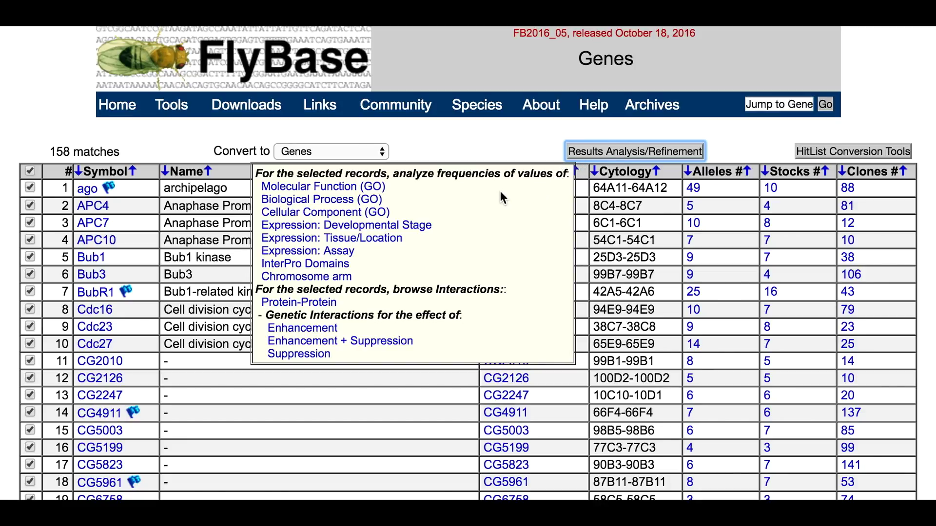
pyautogui.click(369, 213)
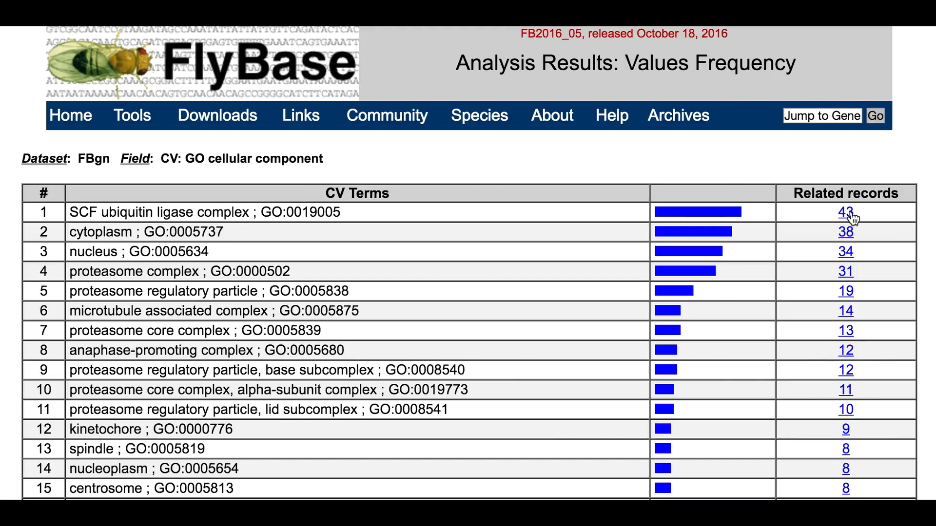
pyautogui.click(850, 215)
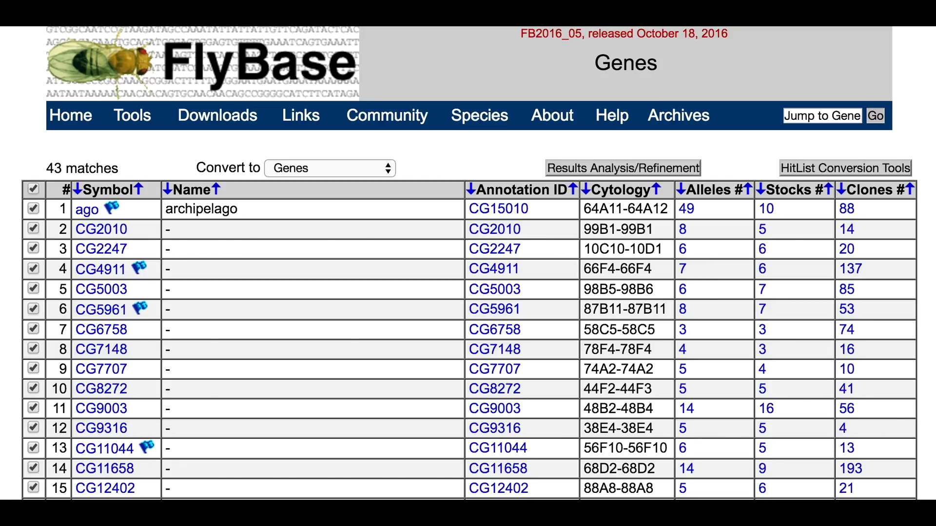
pyautogui.click(88, 210)
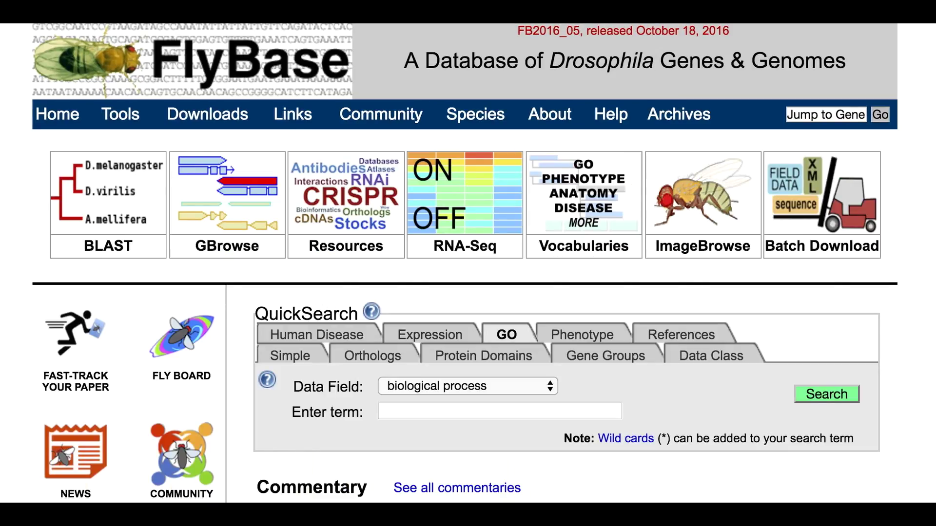
# Search the Gene Ontology vocabulary for 'cilium', view the 91 matches, then go back
pyautogui.click(610, 255)
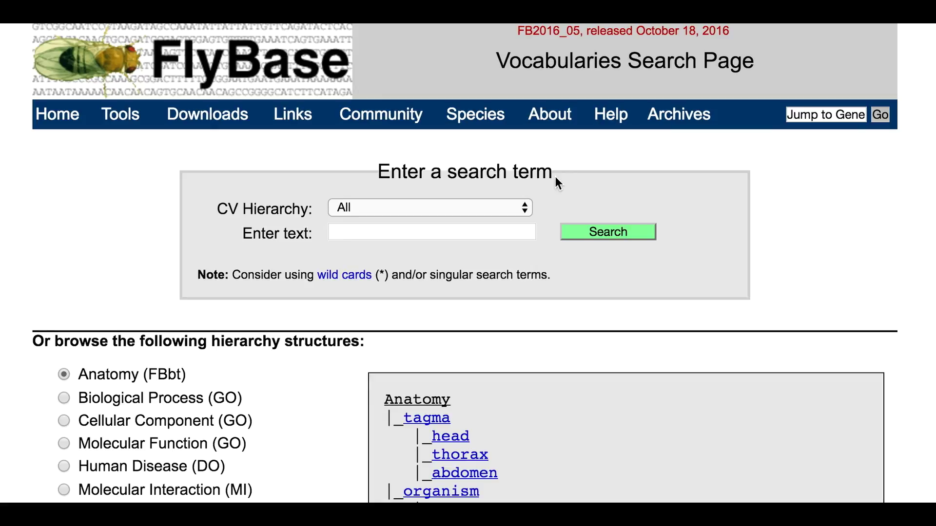
pyautogui.click(525, 210)
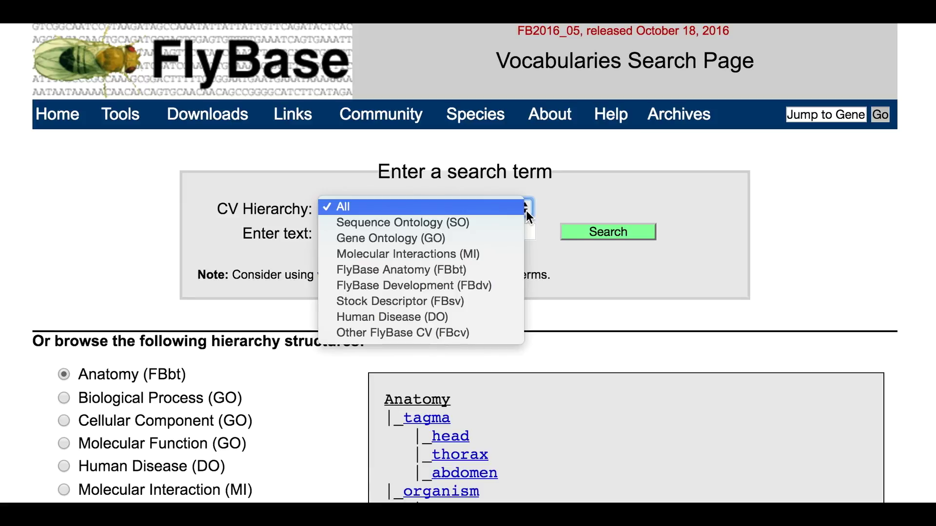
pyautogui.click(507, 238)
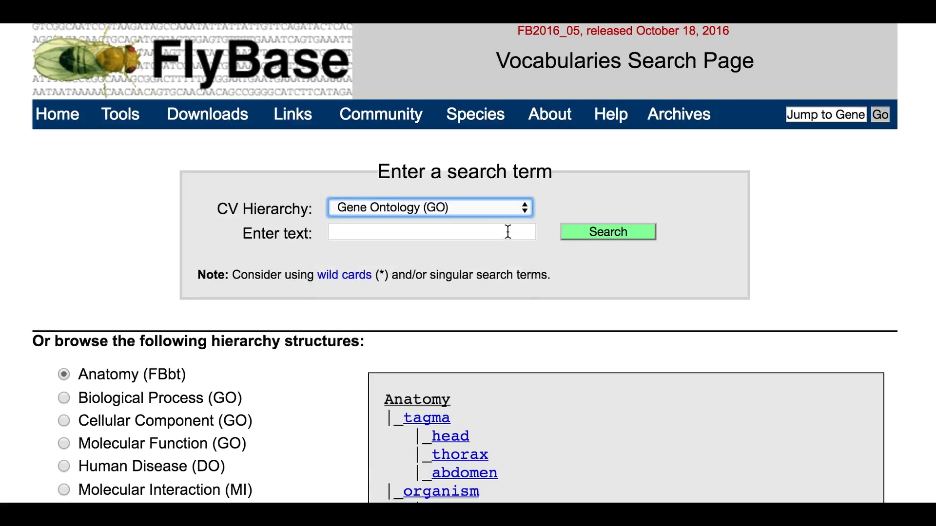
pyautogui.click(508, 232)
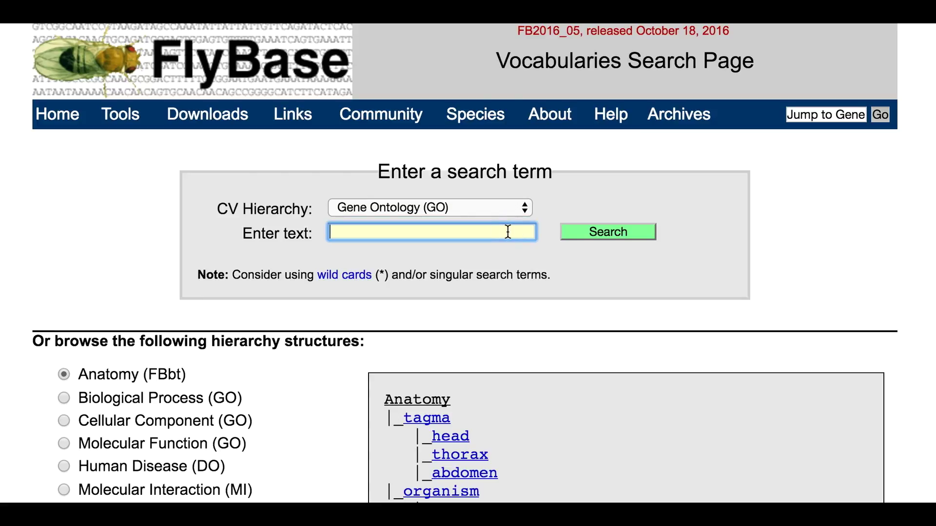
pyautogui.write('cilium')
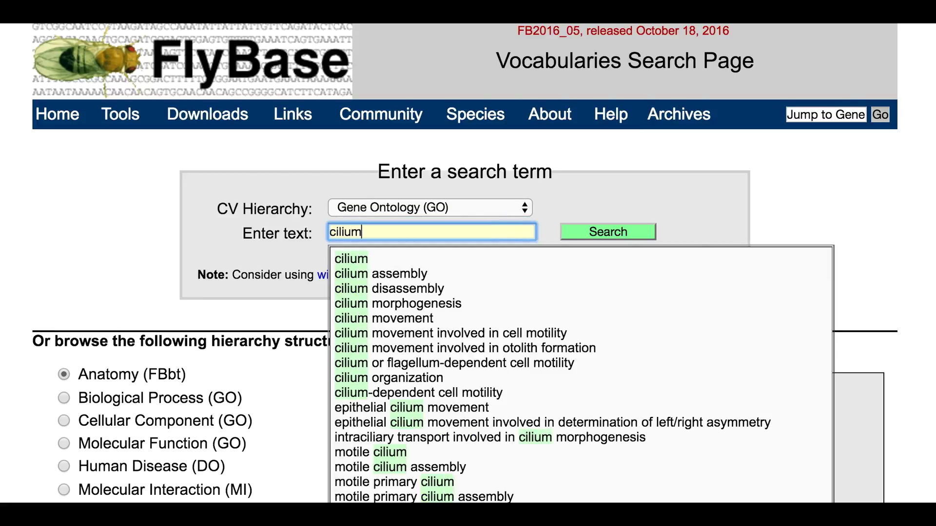
pyautogui.click(440, 256)
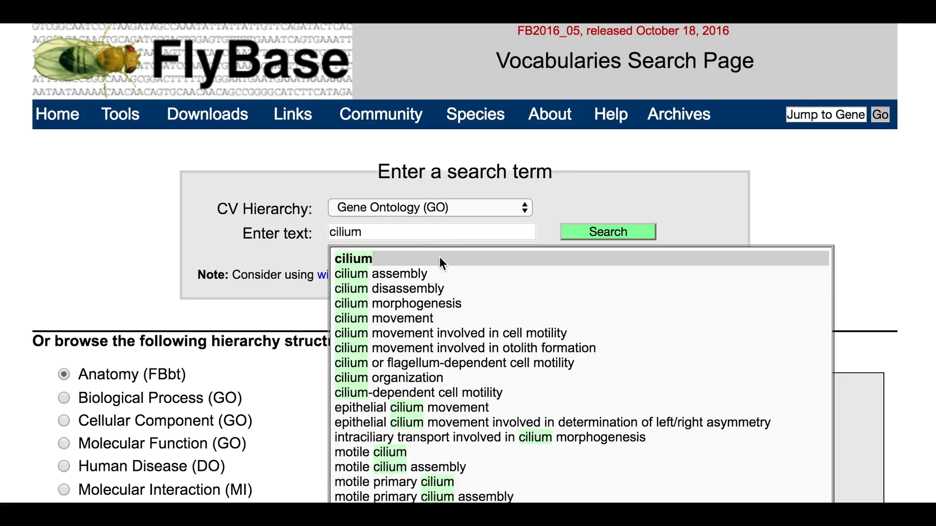
pyautogui.click(603, 232)
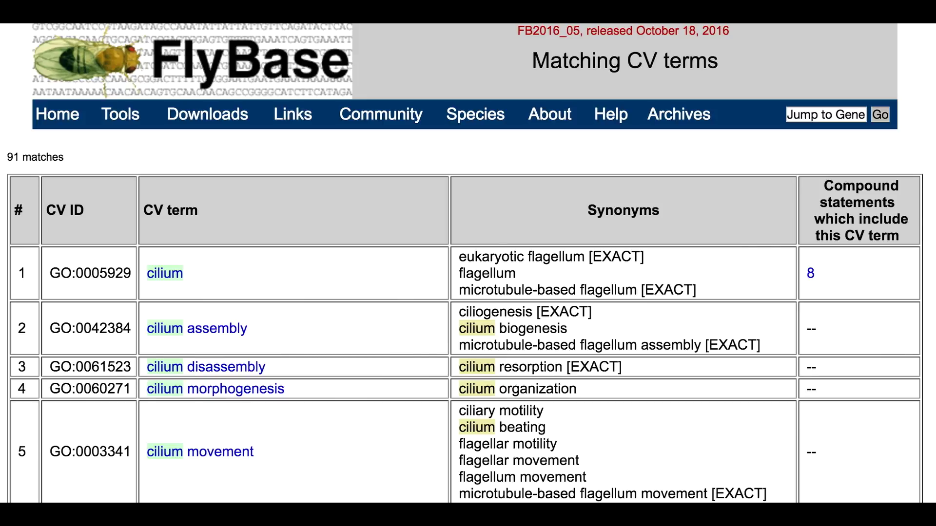
pyautogui.hotkey('alt', 'Left')
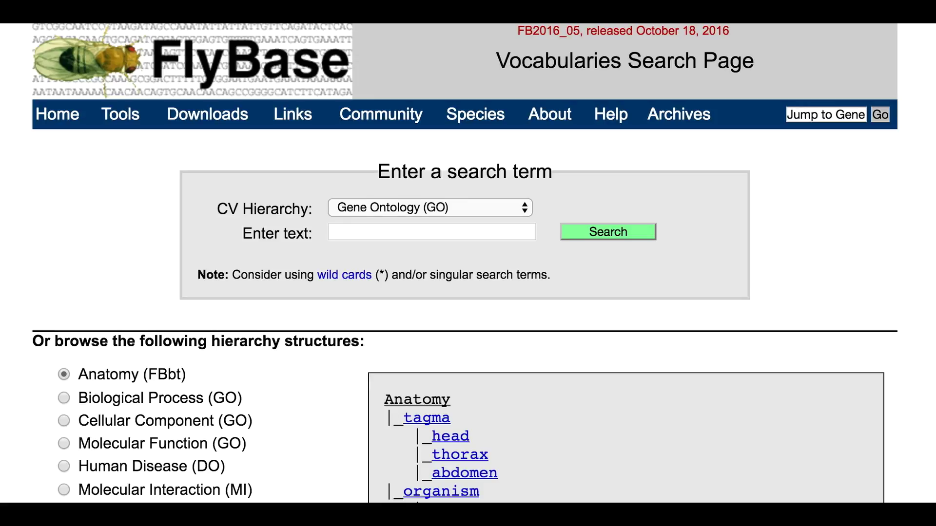
# Browse the Cellular Component (GO) tree and open the organelle (GO:0043226) term report
pyautogui.scroll(-5, 22, 233)
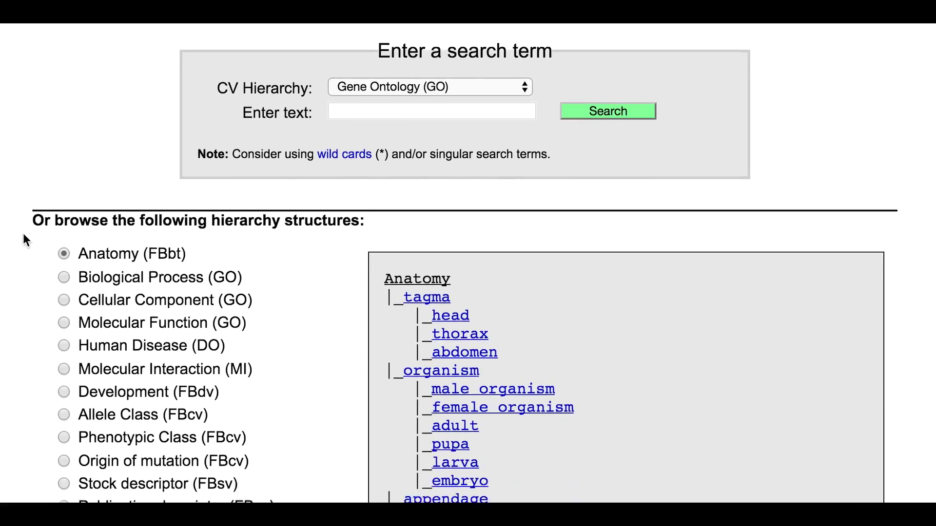
pyautogui.scroll(-3, 22, 233)
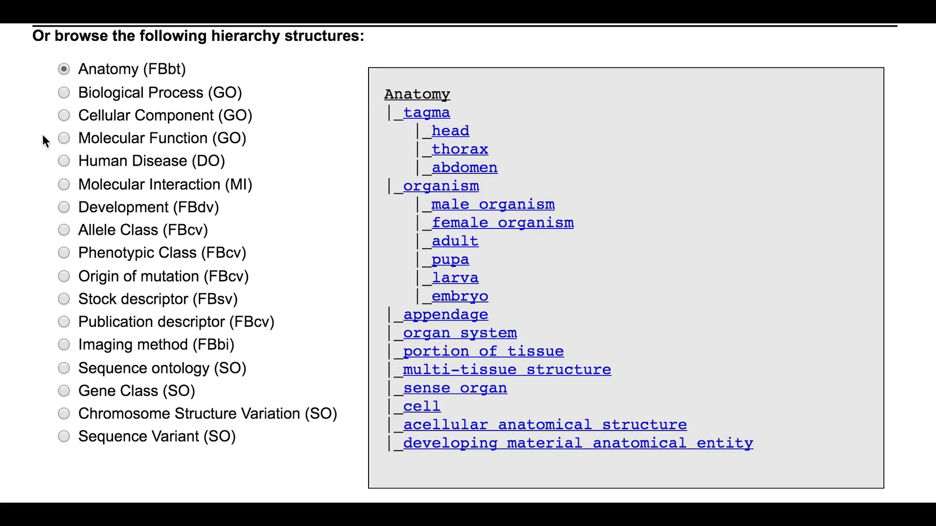
pyautogui.click(64, 116)
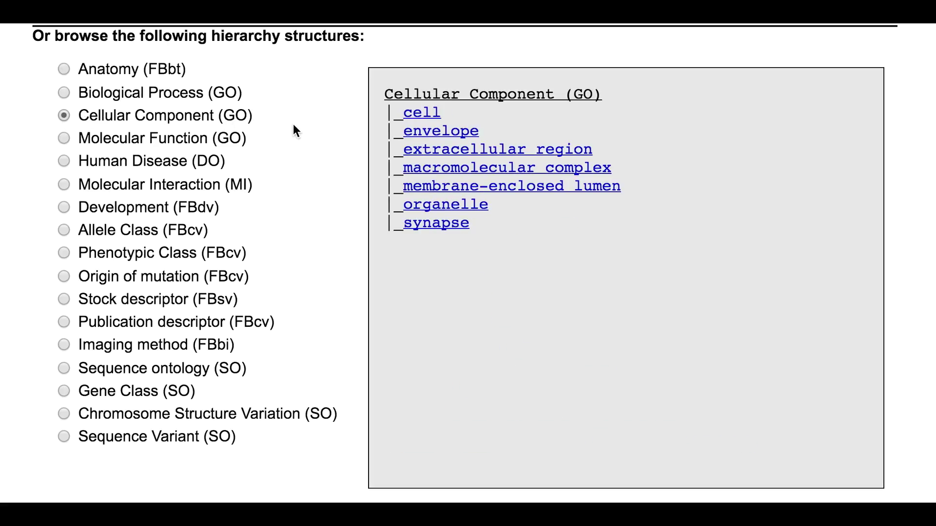
pyautogui.click(422, 214)
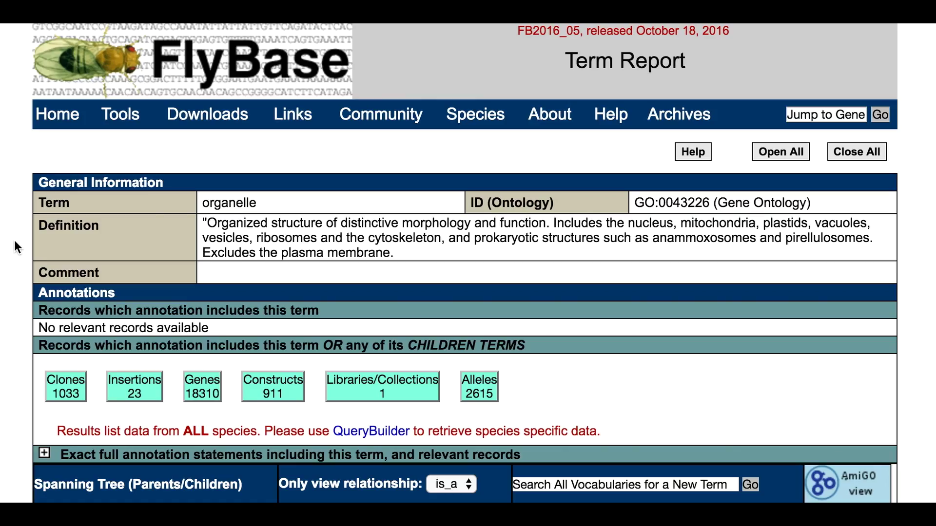